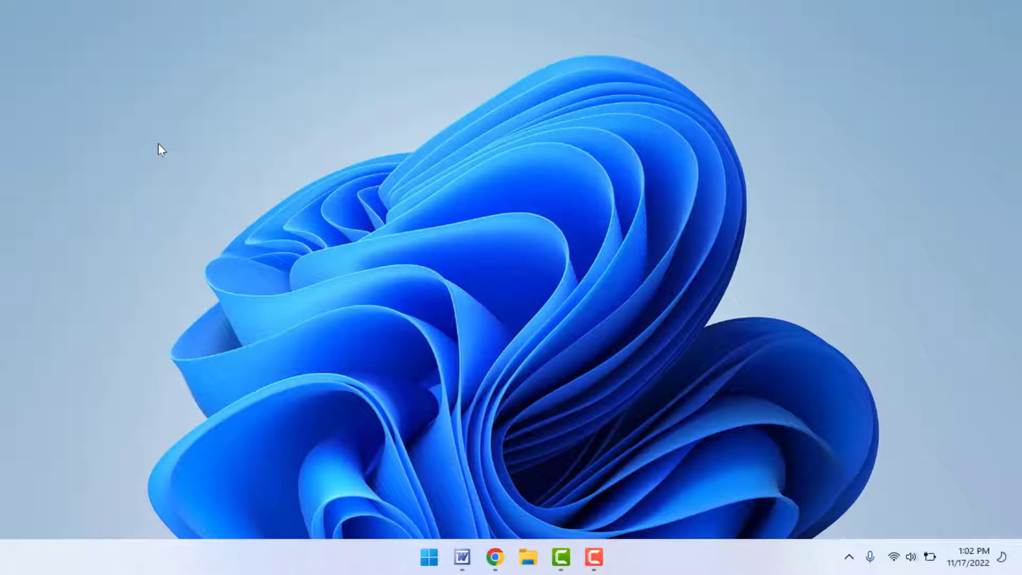
Step: Open the Start menu to search for 'intern'
{"action": "key", "text": "super"}
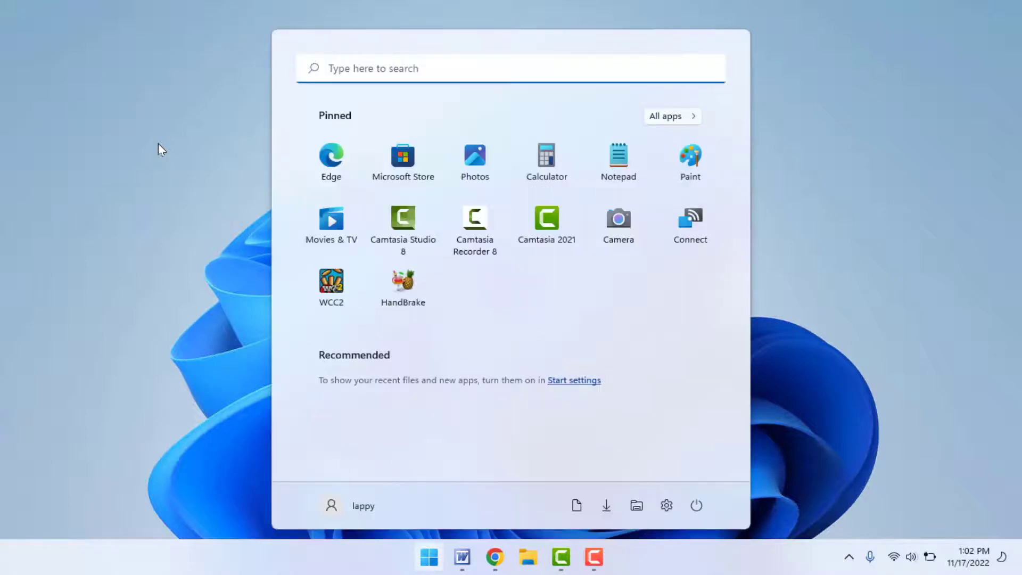
{"action": "type", "text": "intern"}
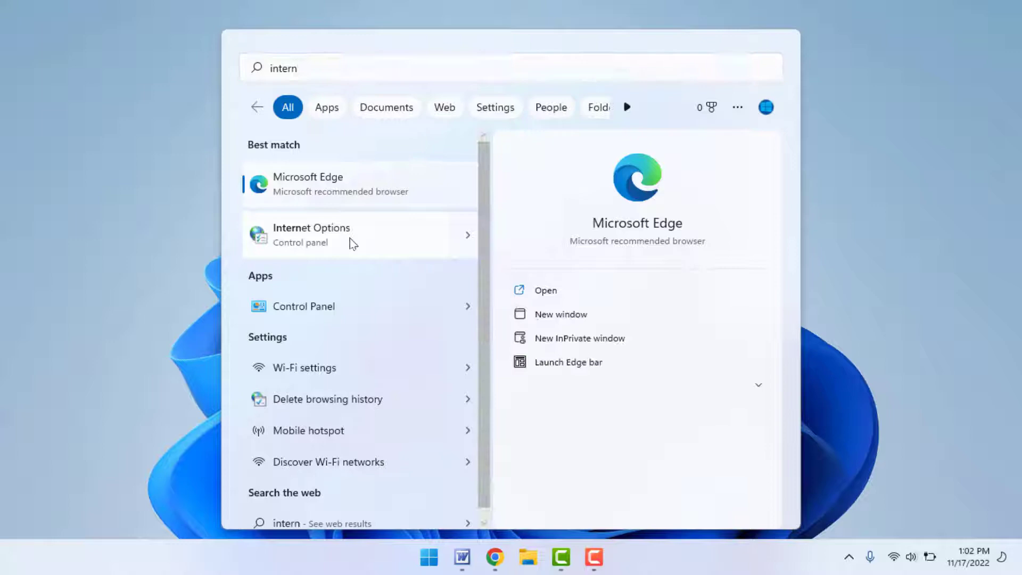
Step: Launch Internet Options, move its window aside, and show the Programs tab
{"action": "left_click", "coordinate": [350, 238]}
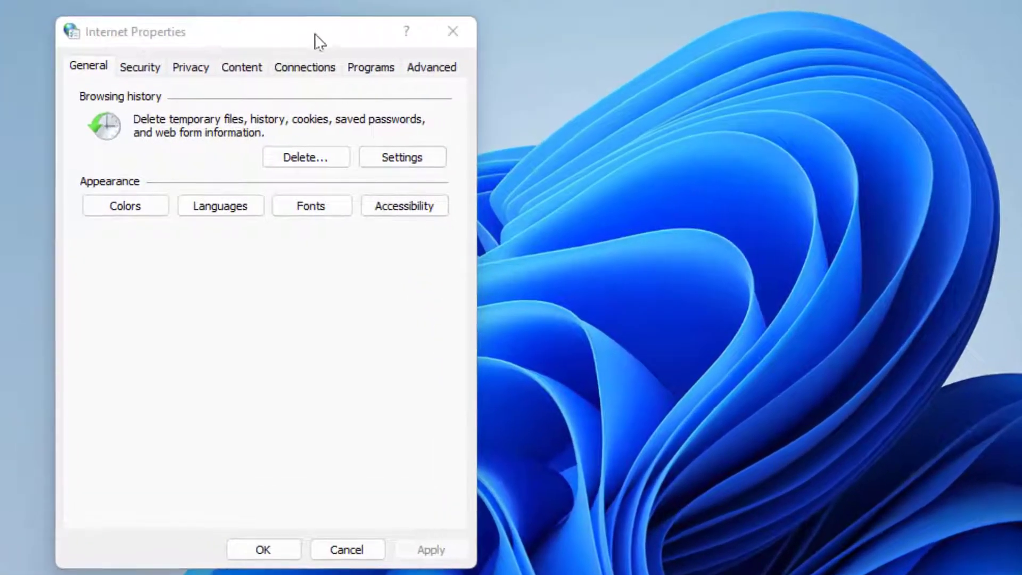
{"action": "left_click_drag", "start_coordinate": [318, 37], "coordinate": [434, 24]}
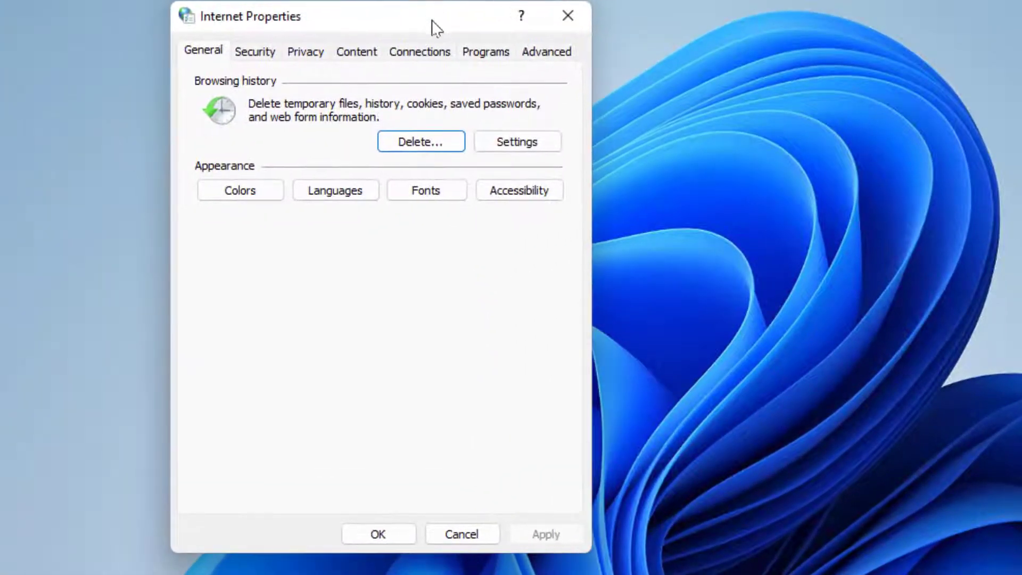
{"action": "left_click", "coordinate": [486, 52]}
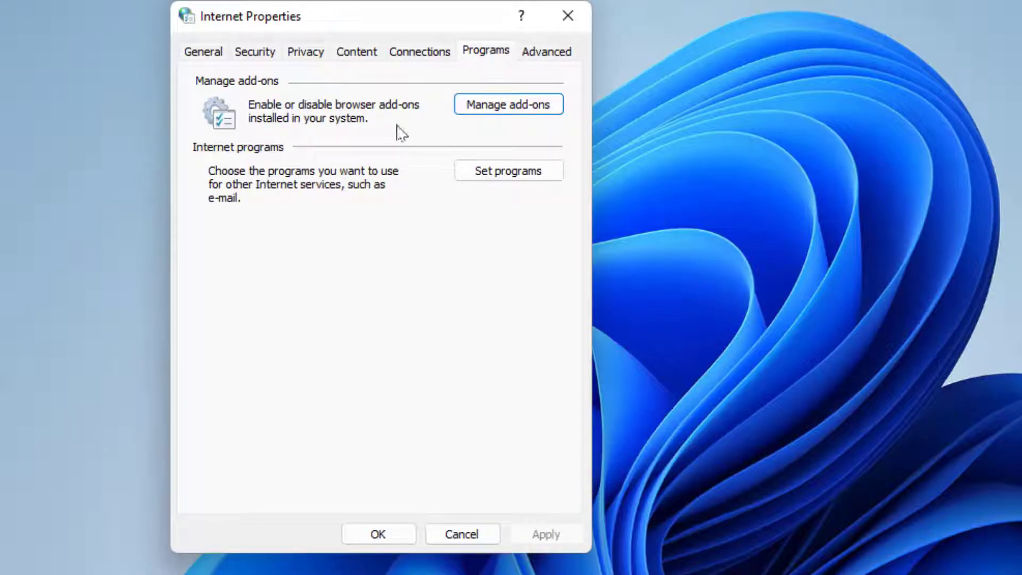
{"action": "left_click", "coordinate": [517, 108]}
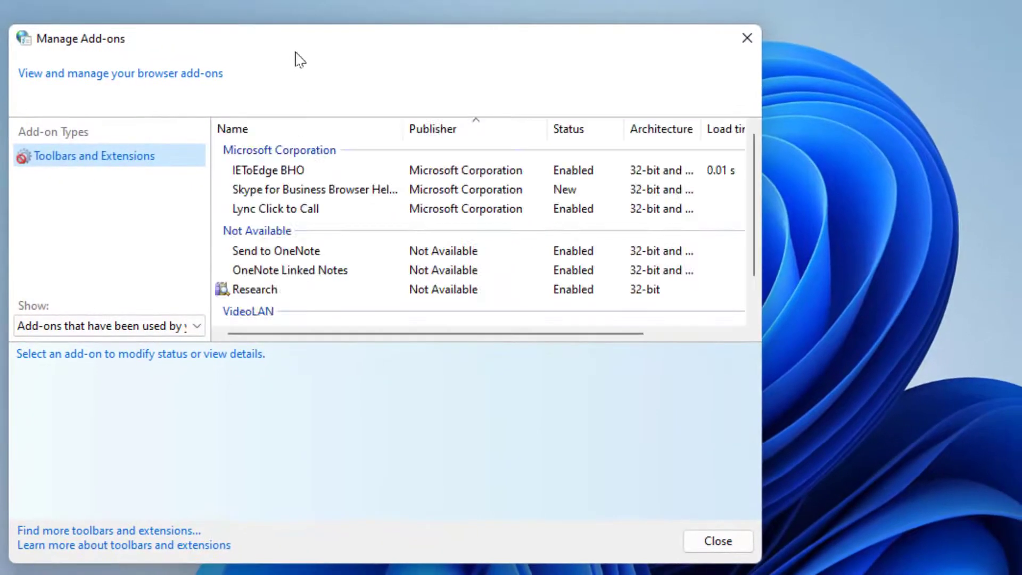
{"action": "left_click_drag", "start_coordinate": [297, 48], "coordinate": [405, 48]}
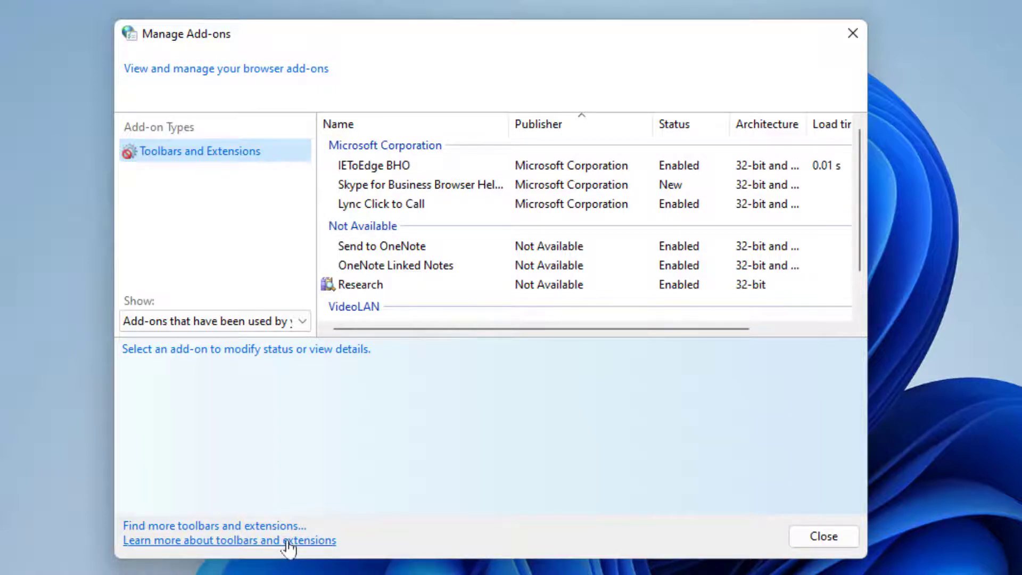
{"action": "left_click", "coordinate": [289, 546]}
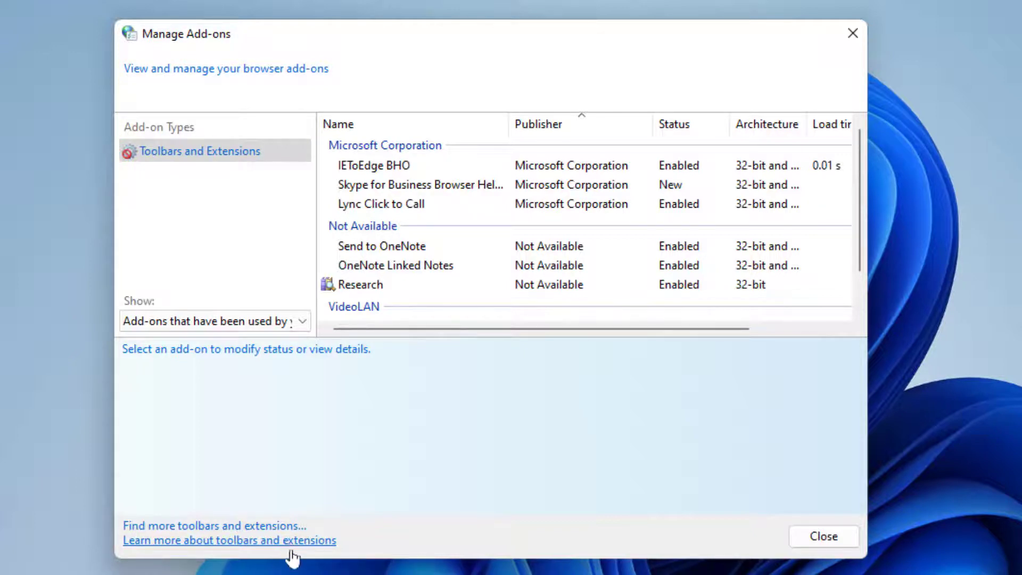
Step: Bring forward the IE11 add-ons support article, maximize it, then close the browser
{"action": "left_click", "coordinate": [289, 543]}
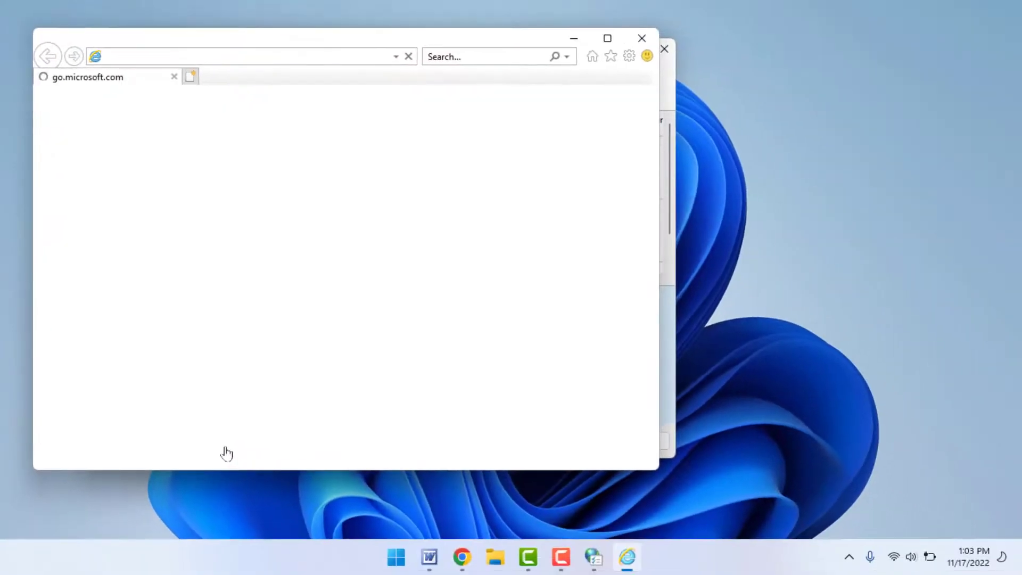
{"action": "left_click", "coordinate": [608, 38]}
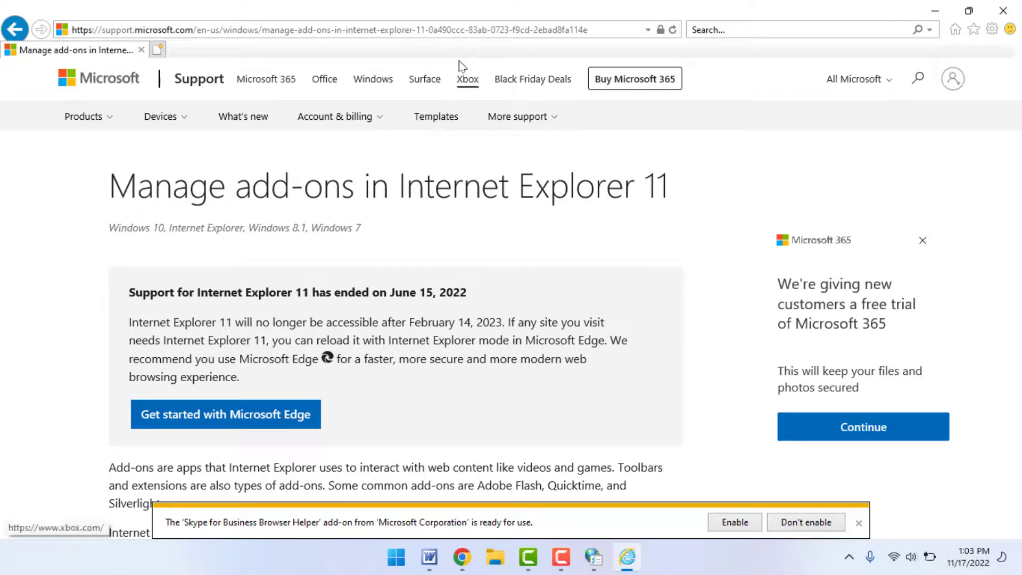
{"action": "left_click", "coordinate": [1010, 11]}
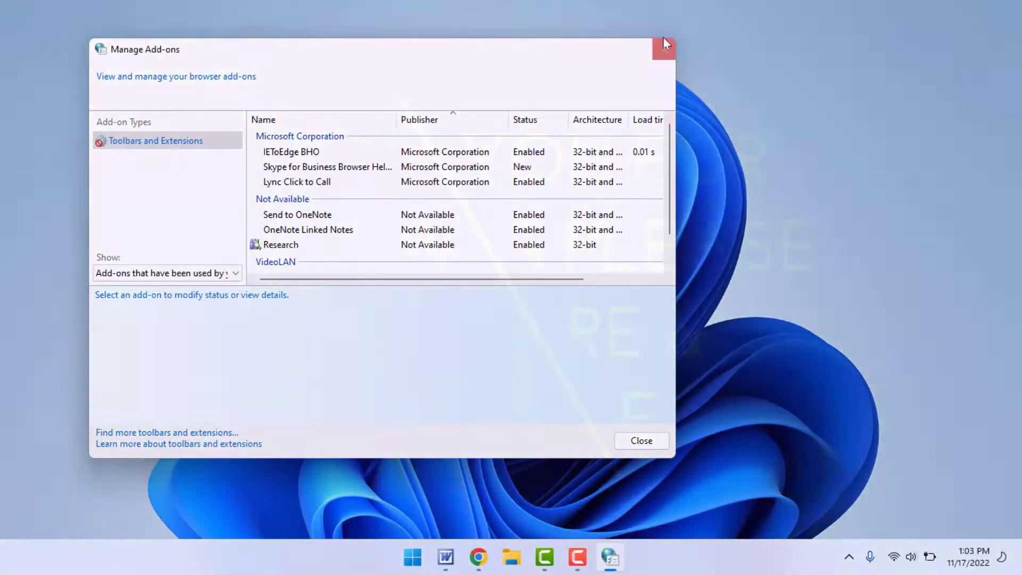